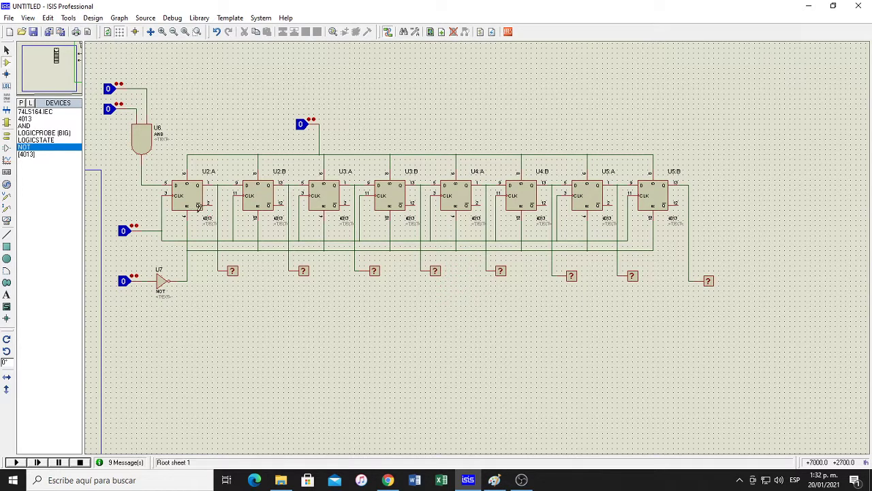
# - Switch to Paint and examine the 4013 truth tables, the timing diagram and the serial-to-parallel register sketch
pyautogui.click(29, 119)
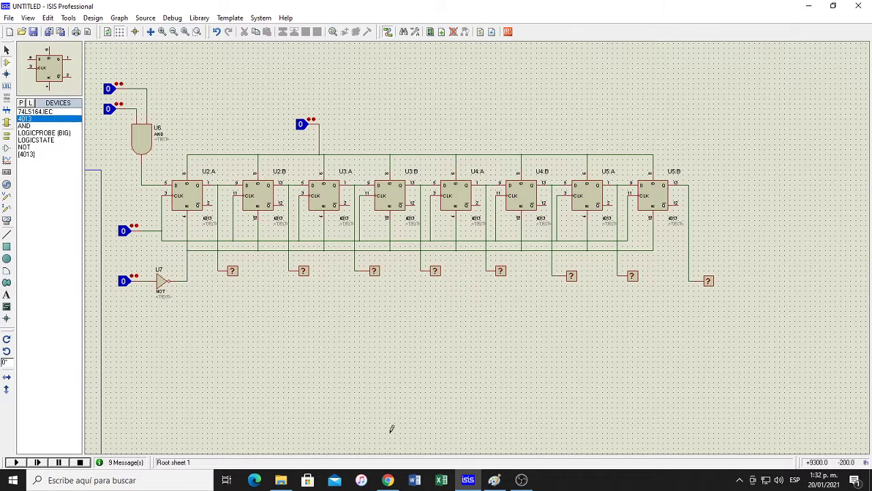
pyautogui.click(494, 480)
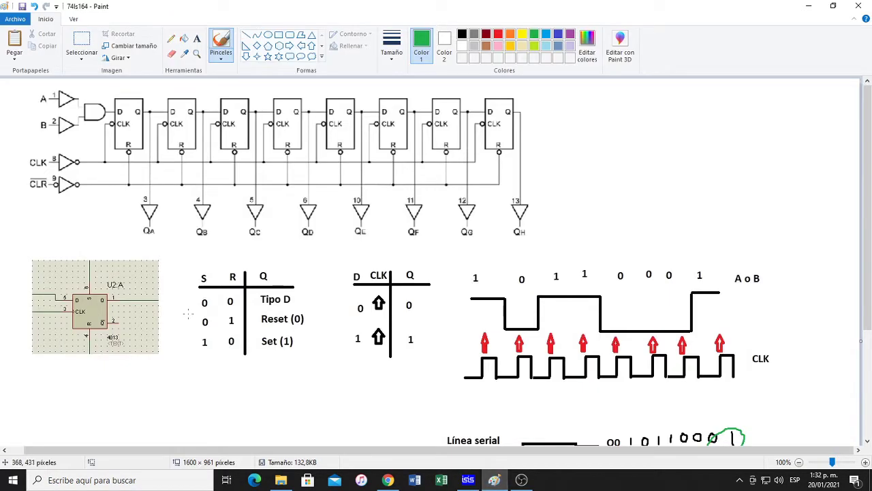
pyautogui.scroll(-3, 187, 311)
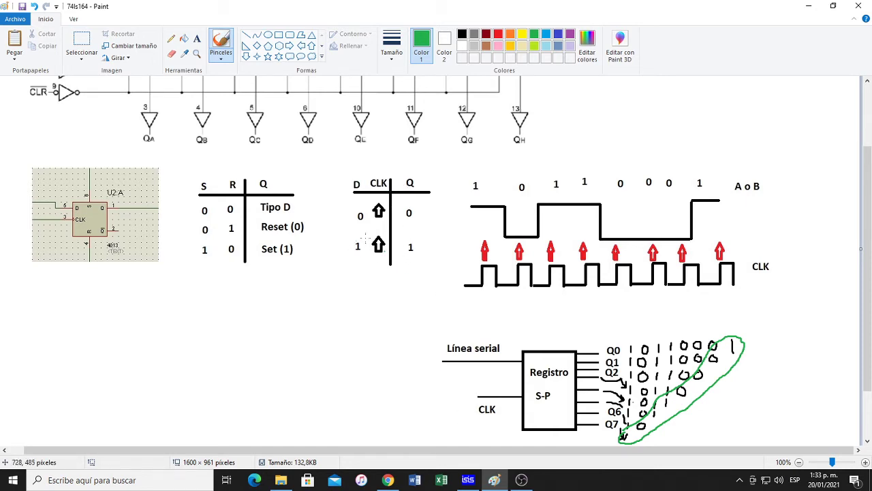
# - Switch to ISIS, run the simulation with the AND gate's lower input at 1, and check the serial bit sequence in Paint
pyautogui.click(468, 481)
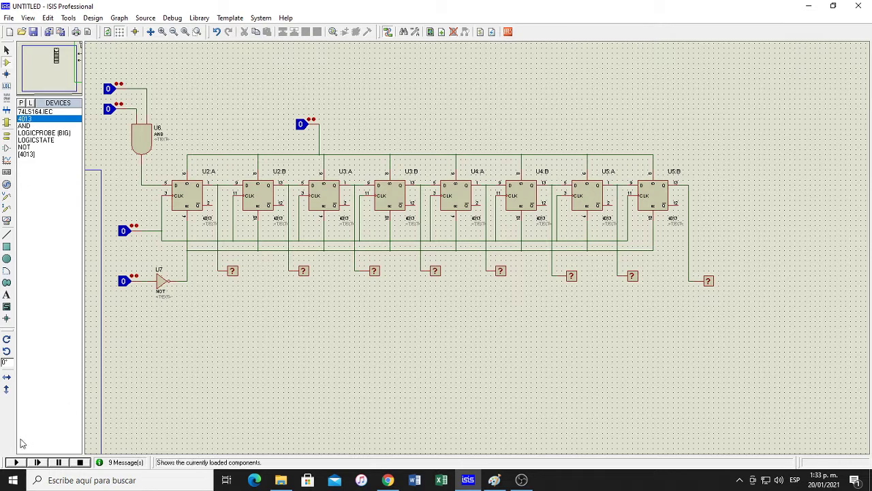
pyautogui.click(17, 460)
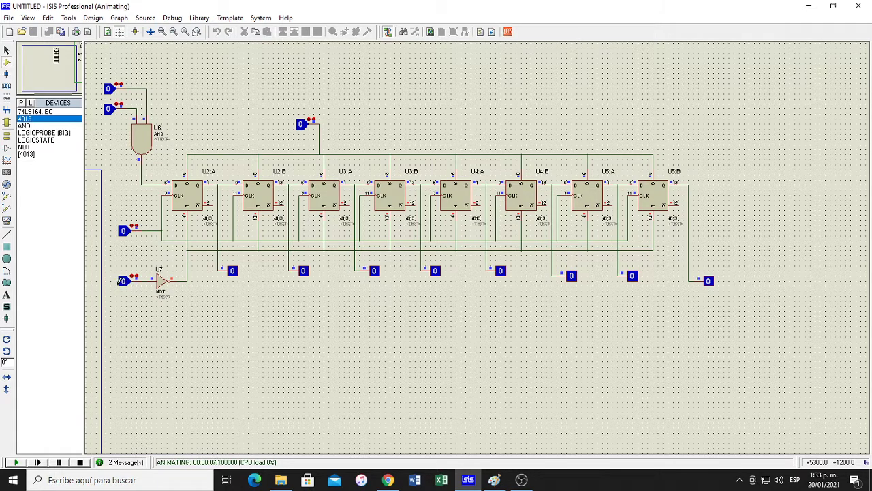
pyautogui.click(107, 112)
pyautogui.click(497, 480)
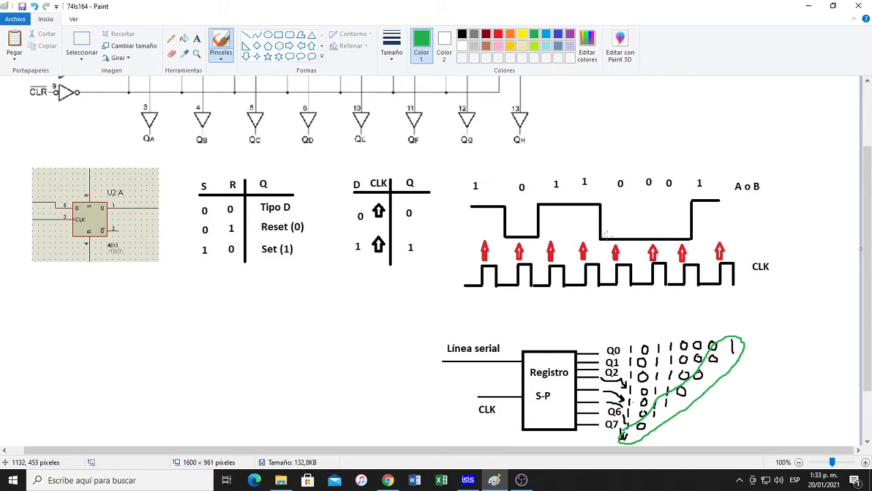
pyautogui.click(475, 482)
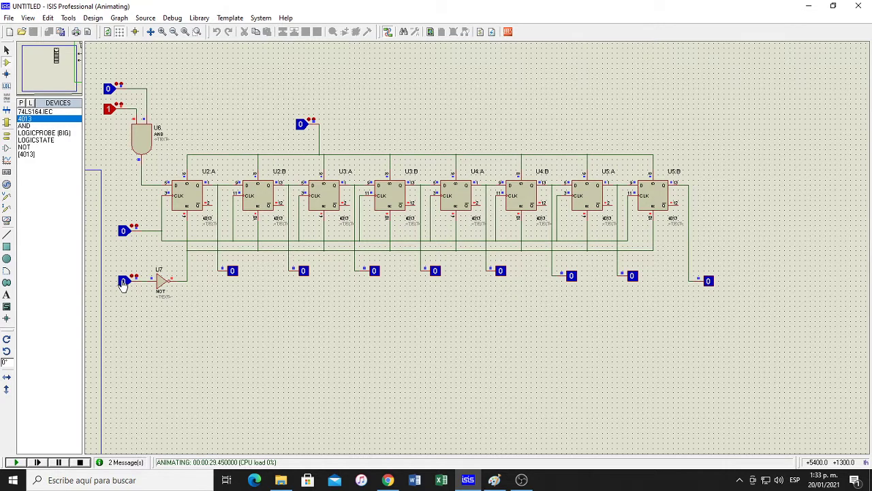
# - Set the AND gate's upper input to 1 and pulse the clock twice while the clear input stays at 0
pyautogui.click(109, 89)
pyautogui.click(124, 232)
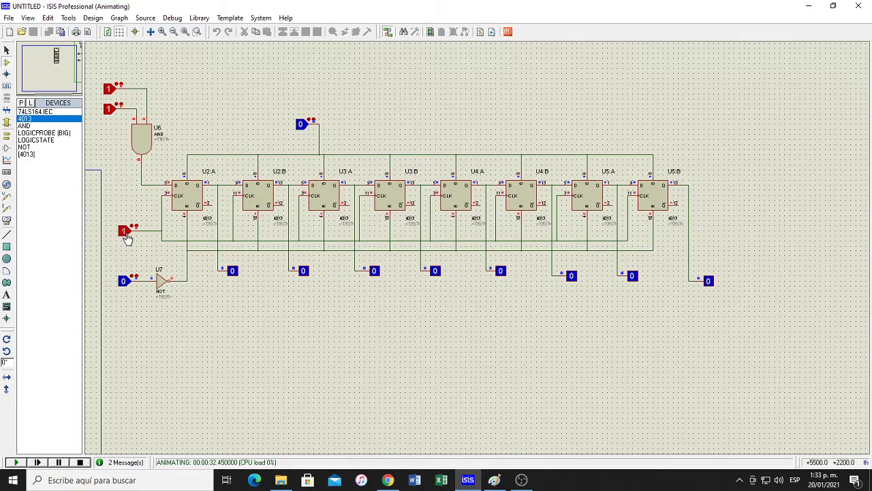
pyautogui.click(125, 233)
pyautogui.click(125, 233)
pyautogui.click(125, 233)
# - Set the clear input at the NOT gate to 1 and clock a first serial 1 into the flip-flop register
pyautogui.click(108, 89)
pyautogui.click(123, 282)
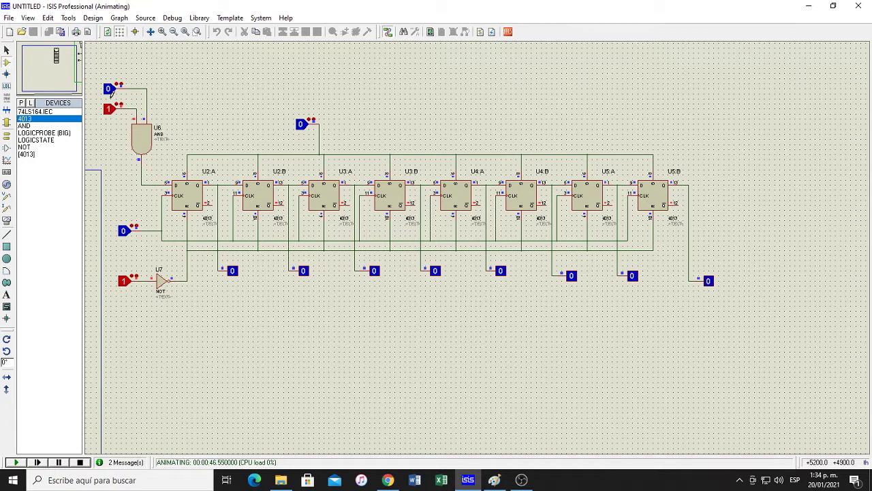
pyautogui.click(108, 91)
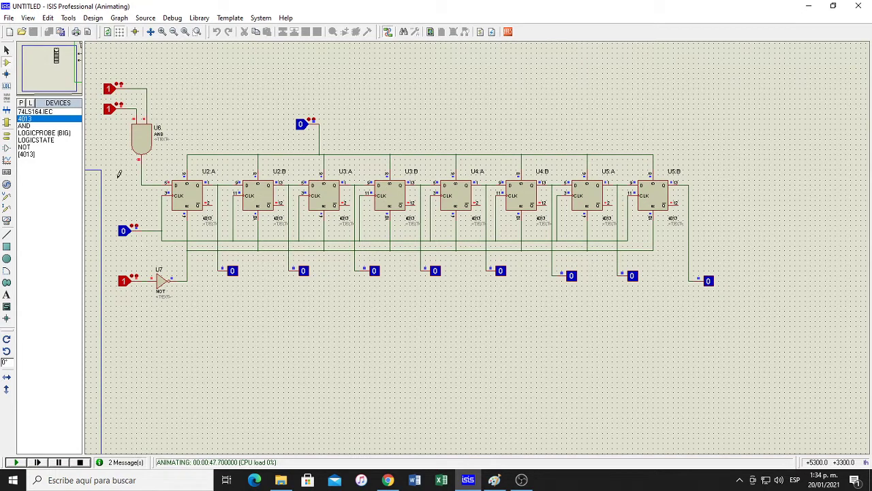
pyautogui.click(123, 233)
pyautogui.click(123, 233)
# - Shift the serial bits 0, 1 and 1 into the register using the AND gate's upper input and the clock
pyautogui.click(109, 92)
pyautogui.click(124, 231)
pyautogui.click(123, 232)
pyautogui.click(109, 89)
pyautogui.click(122, 230)
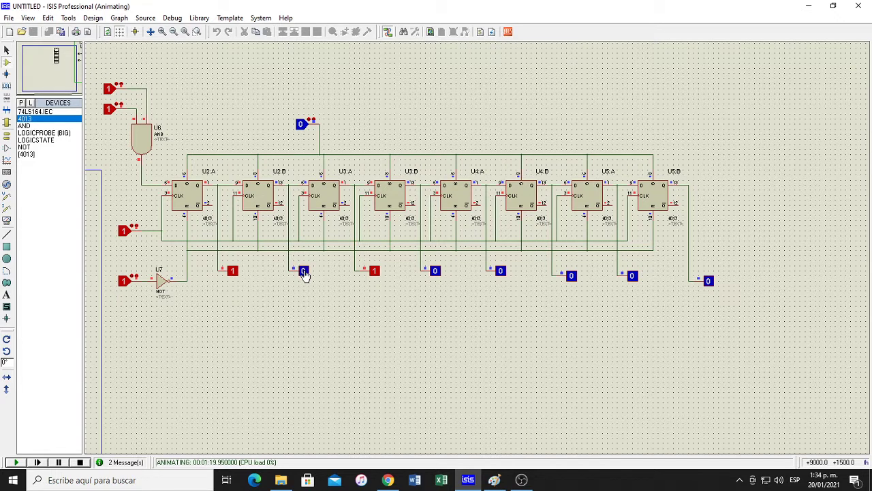
pyautogui.click(122, 231)
pyautogui.click(123, 231)
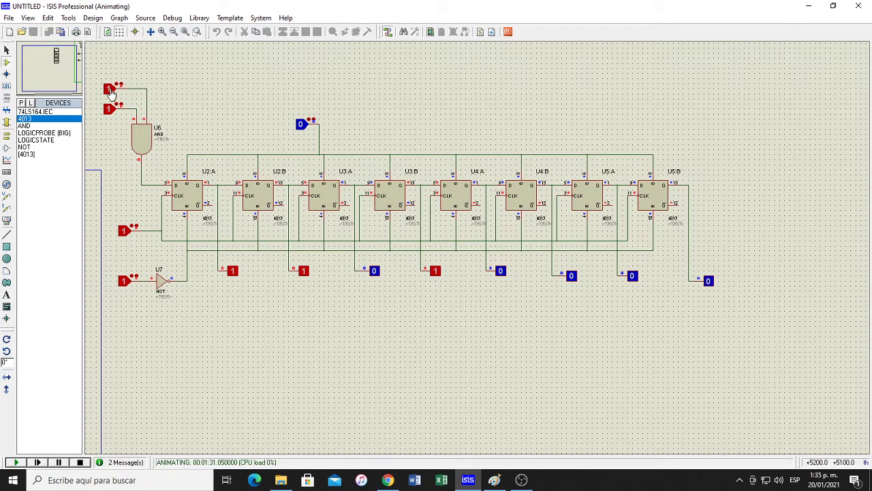
# - Set the AND gate's upper input to 0 and clock three serial 0 bits into the register
pyautogui.click(123, 231)
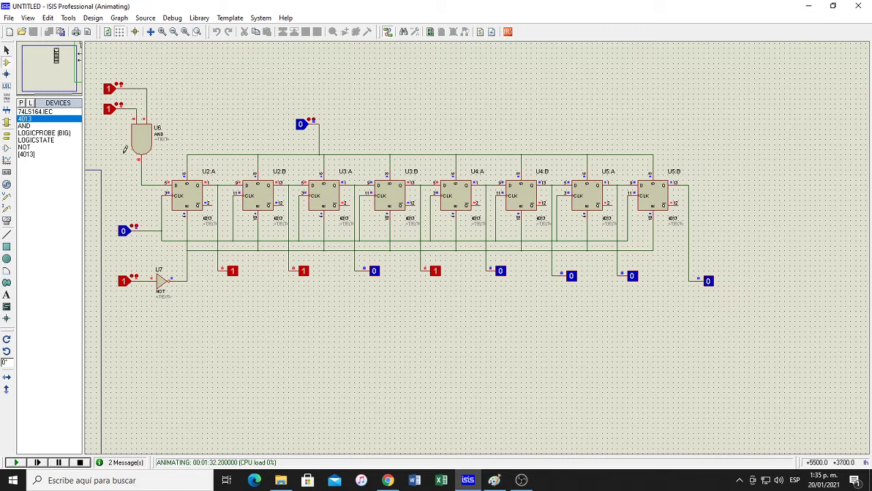
pyautogui.click(110, 91)
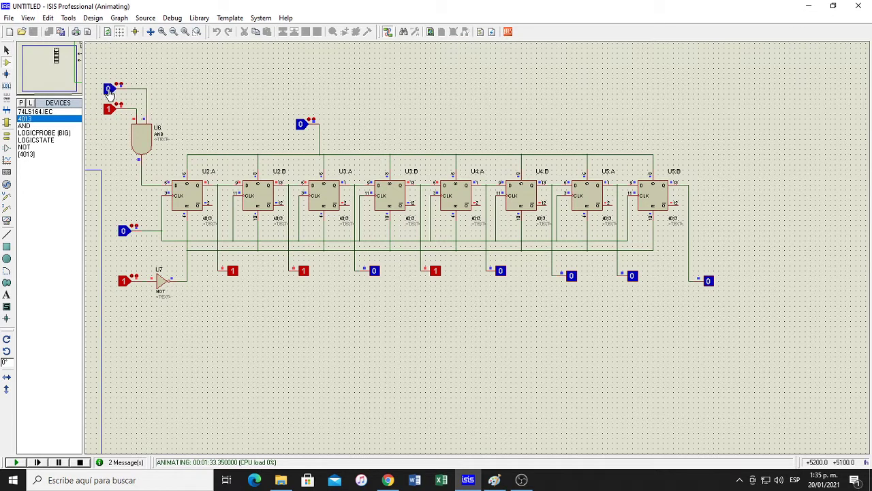
pyautogui.click(123, 232)
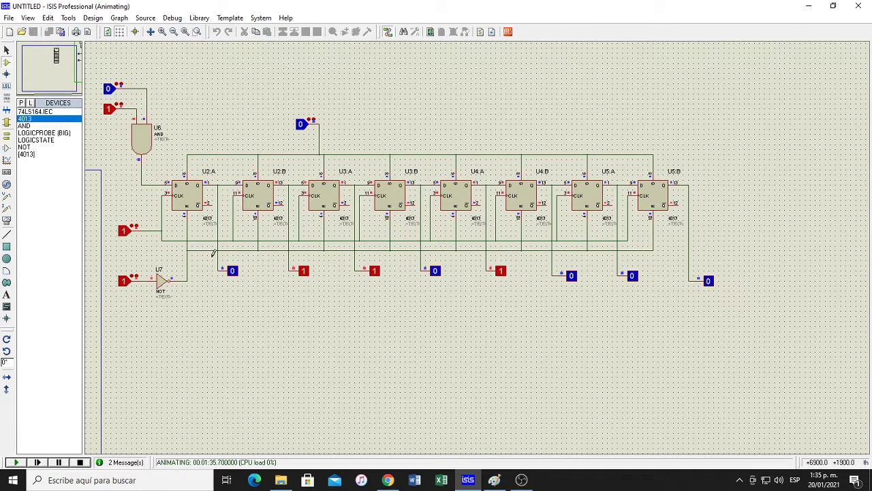
pyautogui.click(123, 232)
pyautogui.click(123, 232)
pyautogui.click(125, 232)
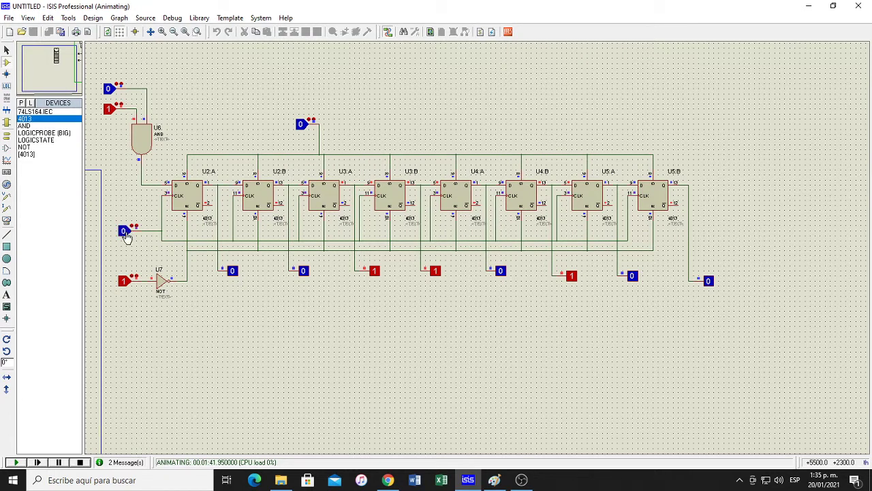
pyautogui.click(124, 232)
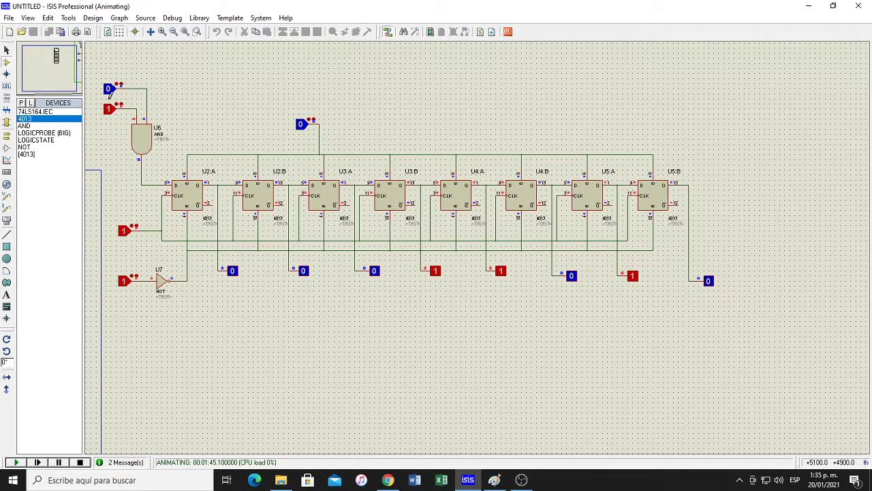
# - Clock a final serial 1 into the register and compare the outputs with the bit sequence in Paint
pyautogui.click(109, 90)
pyautogui.click(123, 231)
pyautogui.click(124, 231)
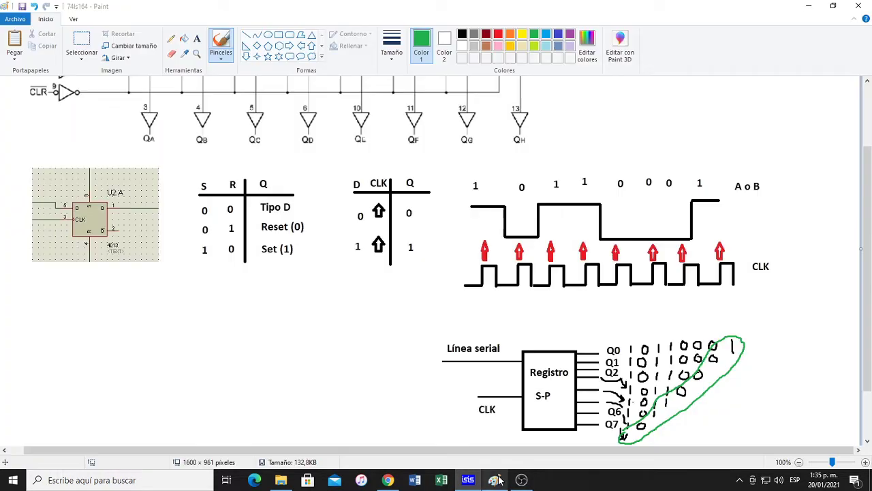
pyautogui.click(495, 480)
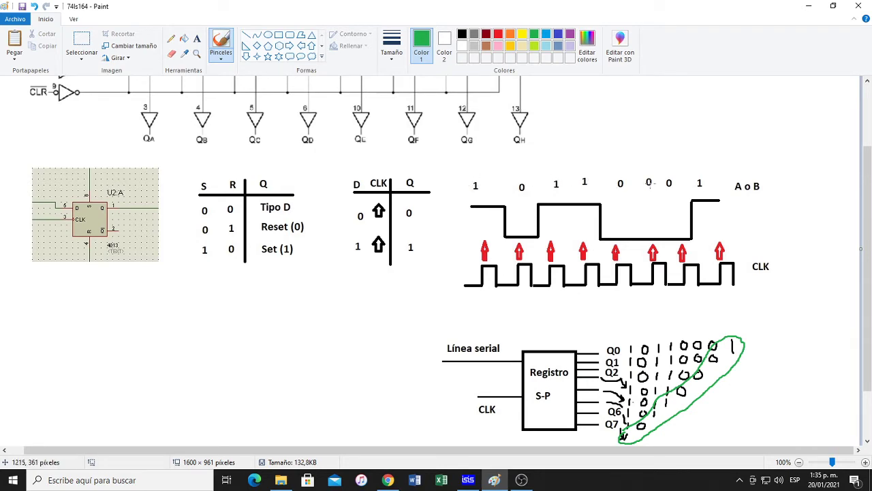
pyautogui.click(494, 480)
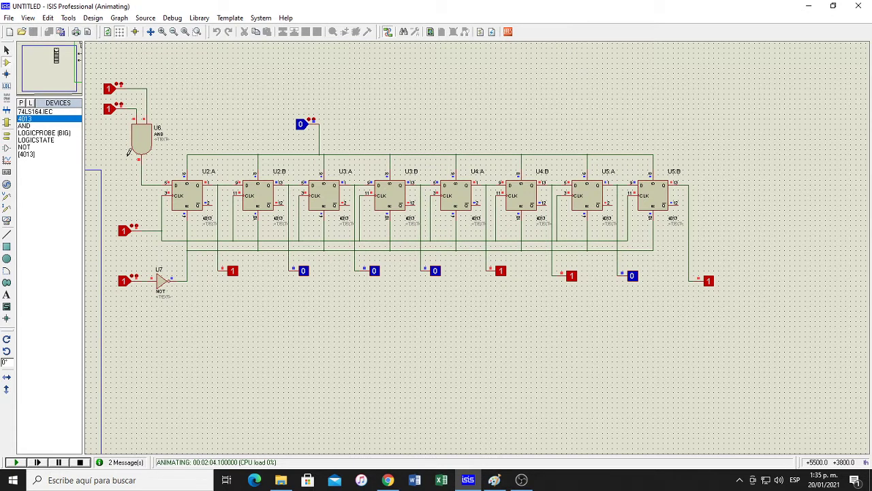
# - Reset the register by setting the clear input at the NOT gate to 0, and stop the simulation at the 74LS164
pyautogui.click(123, 283)
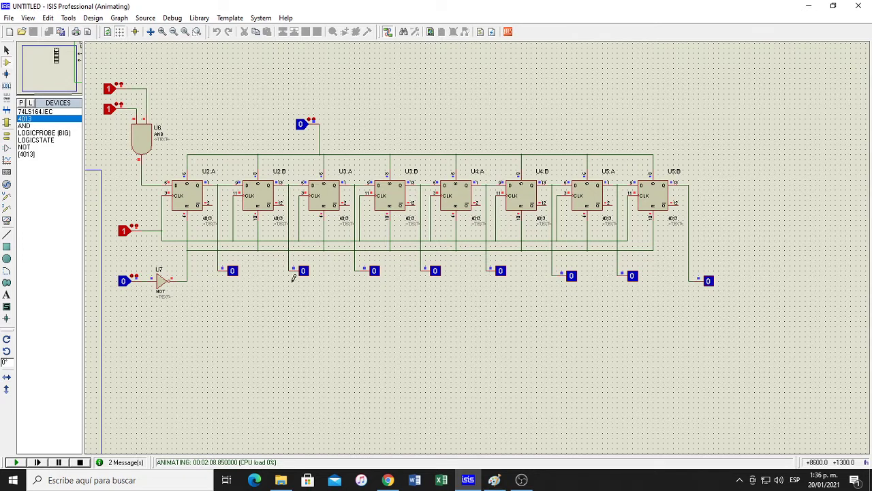
pyautogui.scroll(-1, 135, 227)
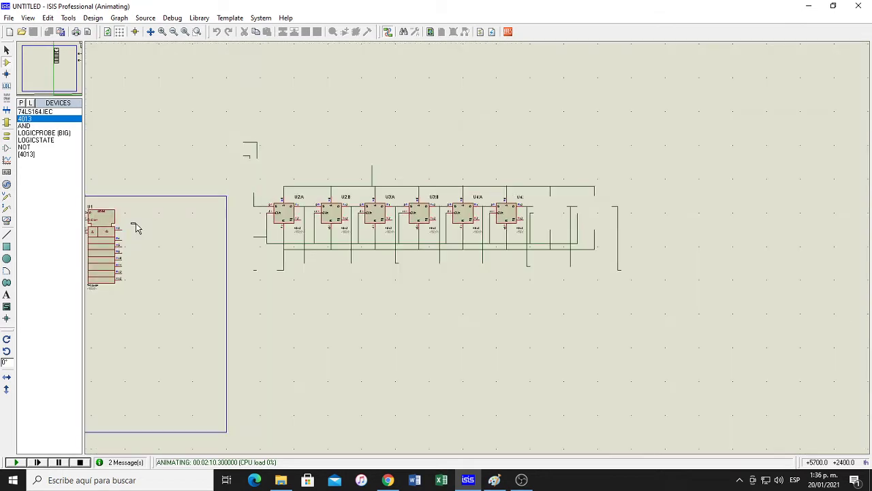
pyautogui.scroll(-1, 136, 227)
pyautogui.scroll(1, 233, 254)
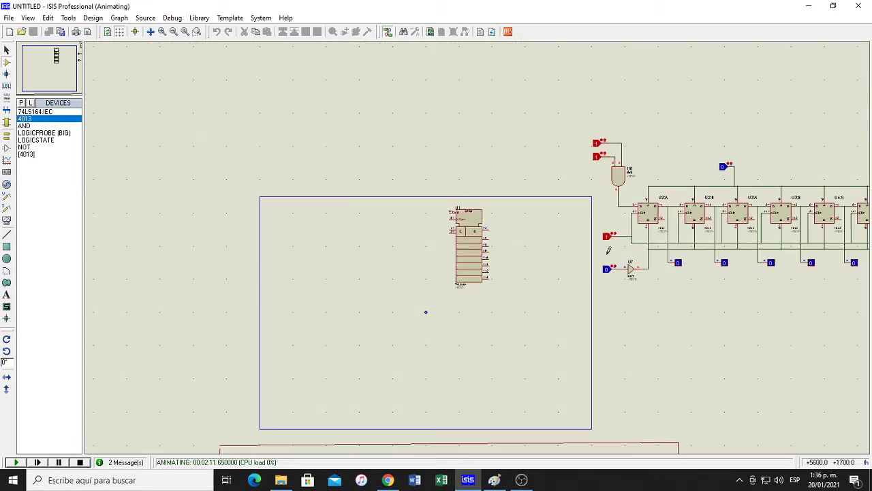
pyautogui.scroll(2, 479, 243)
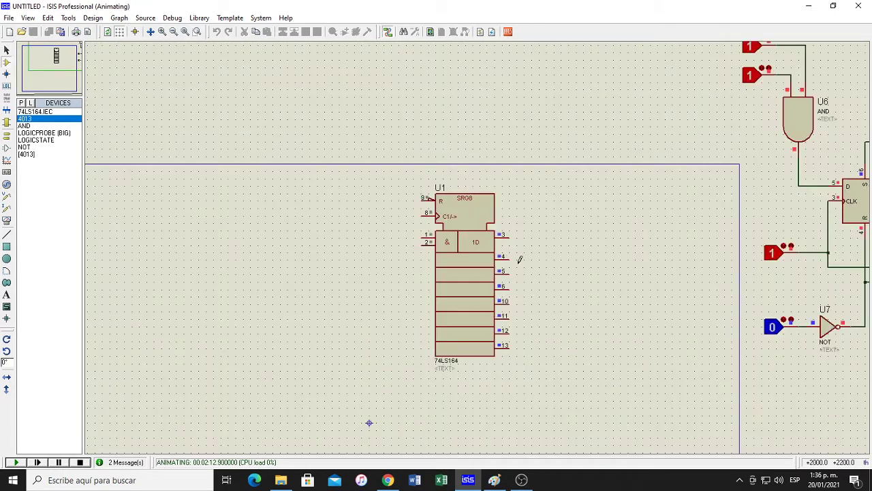
pyautogui.click(79, 463)
# - Place two big logic probes beside the 74LS164 and wire them to output pins 3 and 4
pyautogui.click(57, 134)
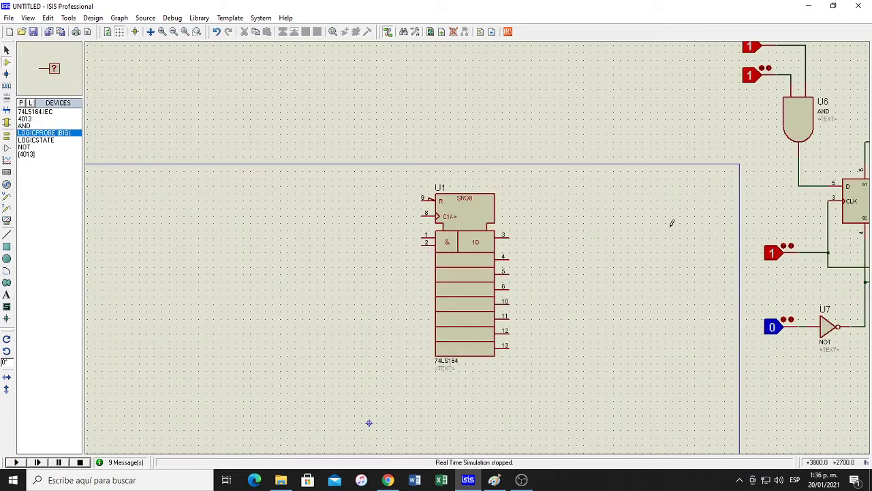
pyautogui.click(593, 214)
pyautogui.click(593, 214)
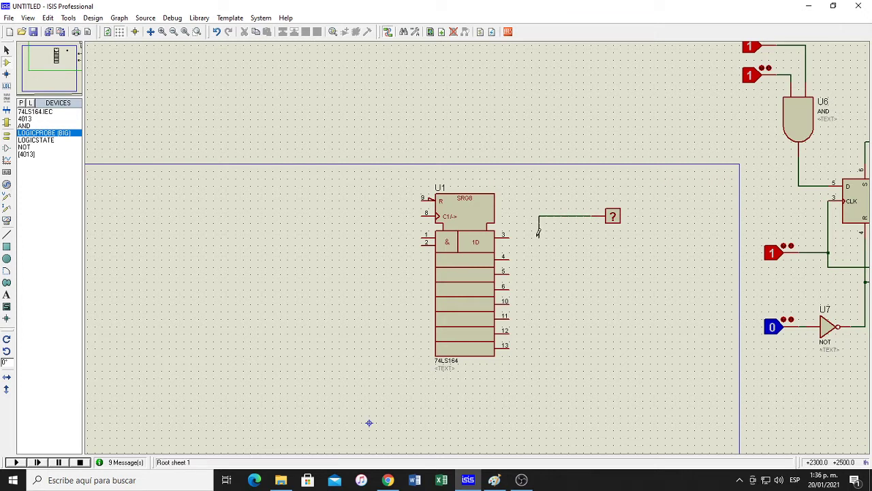
pyautogui.click(507, 235)
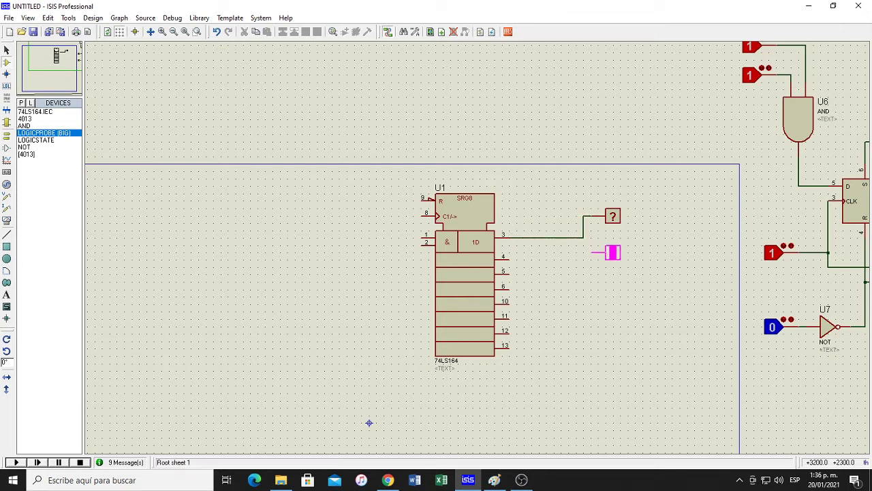
pyautogui.click(593, 260)
pyautogui.click(592, 259)
pyautogui.click(508, 257)
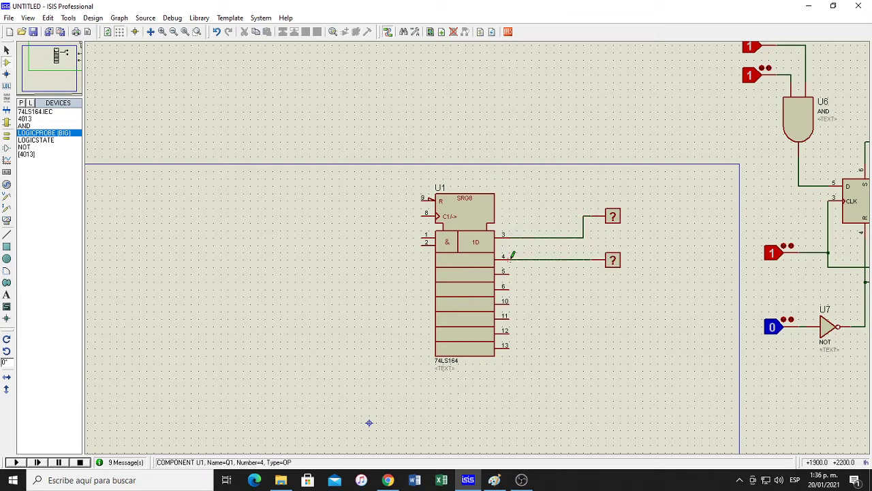
# - Add two more logic probes below the existing ones and wire them to 74LS164 pins 5 and 6
pyautogui.click(592, 274)
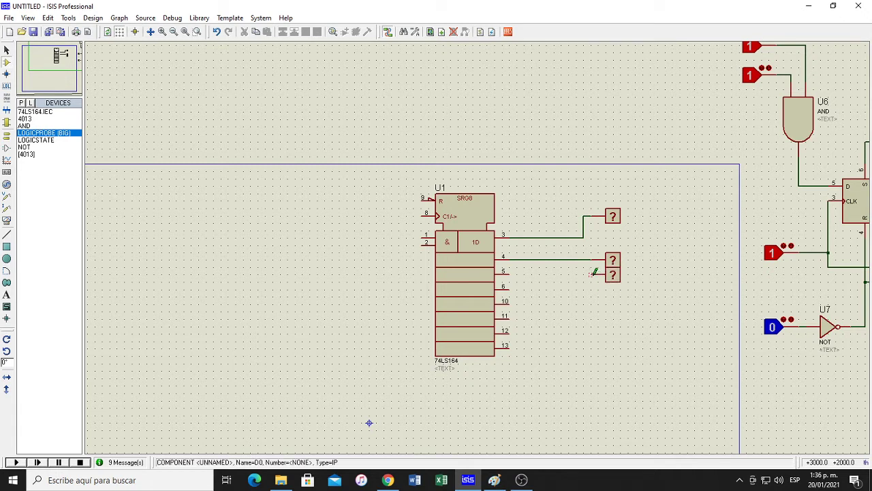
pyautogui.click(592, 275)
pyautogui.click(508, 271)
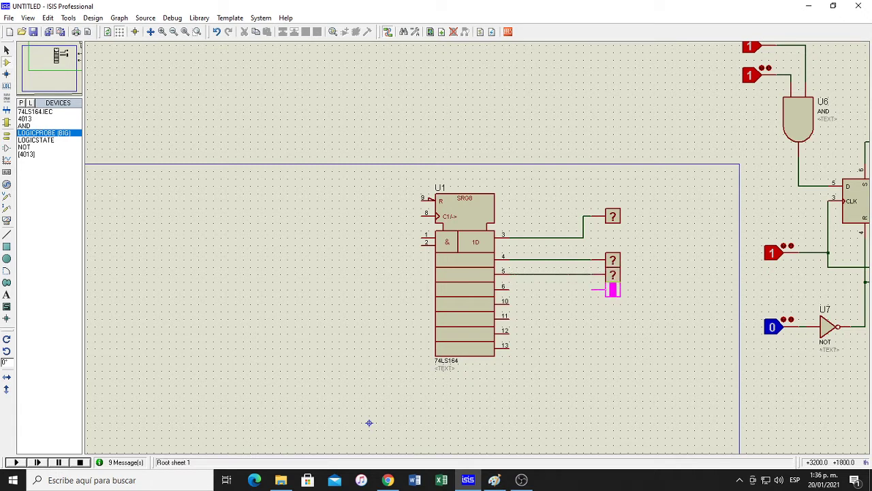
pyautogui.click(592, 290)
pyautogui.click(592, 290)
pyautogui.click(511, 284)
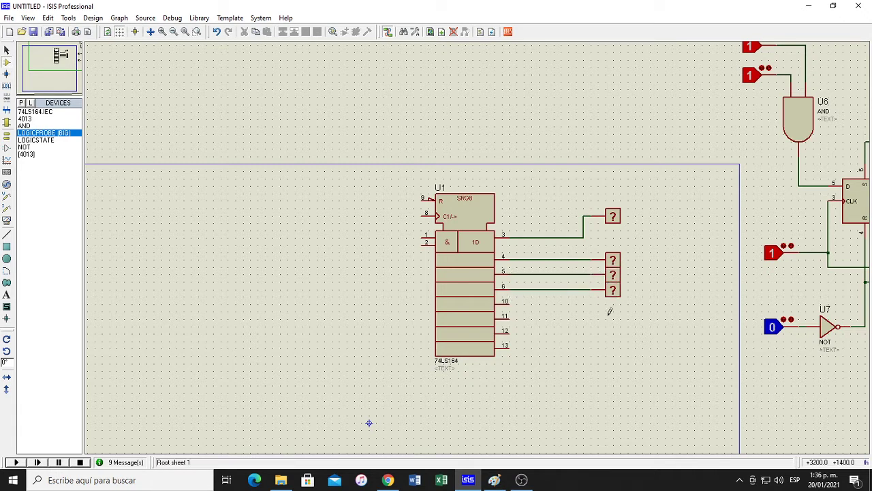
# - Place logic probes for 74LS164 output pins 10 and 11 and wire each one to its pin
pyautogui.click(594, 305)
pyautogui.click(593, 304)
pyautogui.click(510, 301)
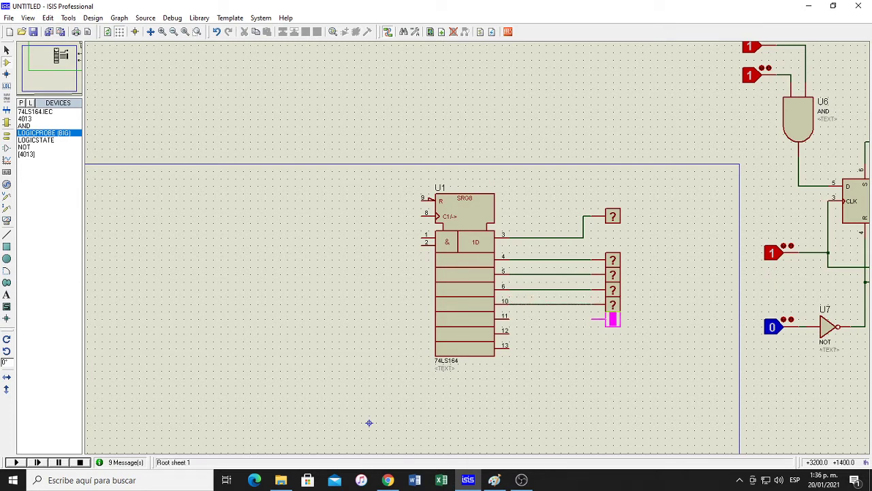
pyautogui.click(592, 320)
pyautogui.click(594, 319)
pyautogui.click(510, 317)
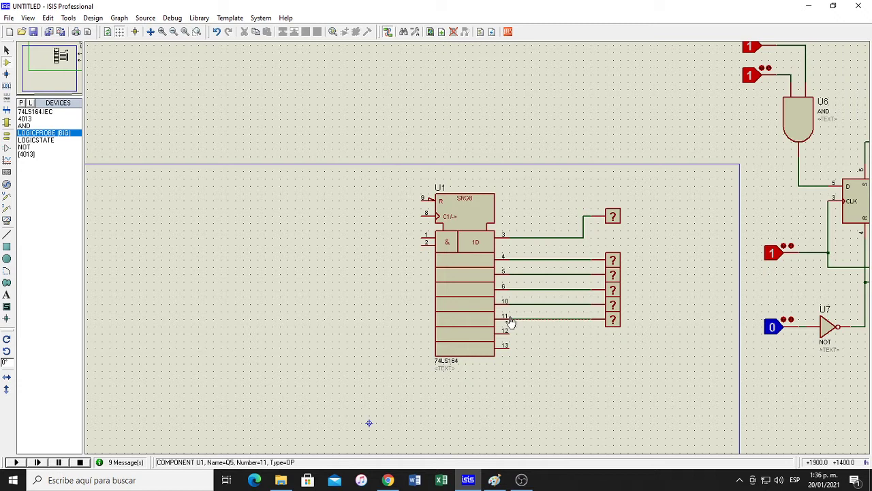
# - Place a logic probe level with pin 12 of the 74LS164 and wire it to that output
pyautogui.click(593, 334)
pyautogui.click(593, 334)
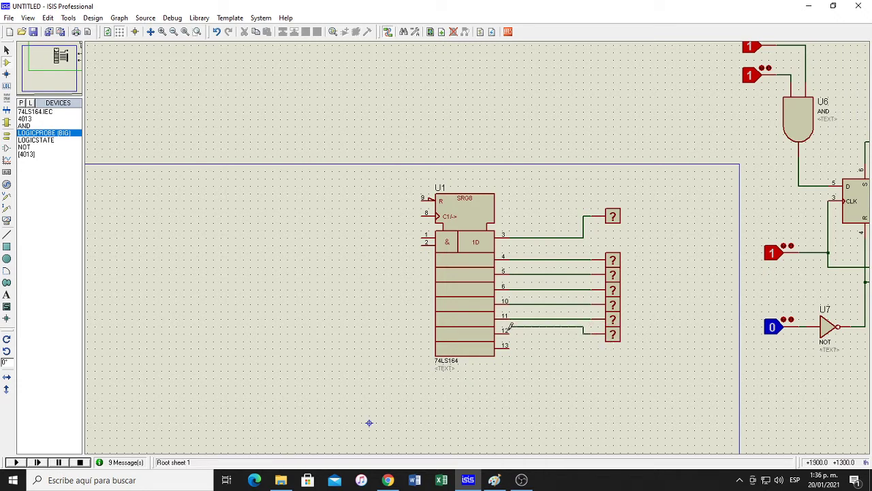
pyautogui.click(510, 331)
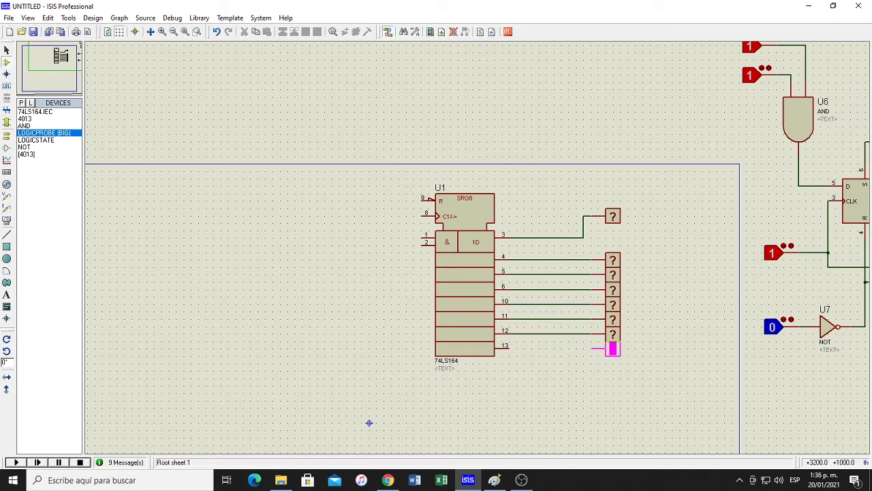
# - Place the last logic probe level with pin 13 of the 74LS164 and wire it to that output
pyautogui.click(593, 349)
pyautogui.click(593, 348)
pyautogui.click(504, 346)
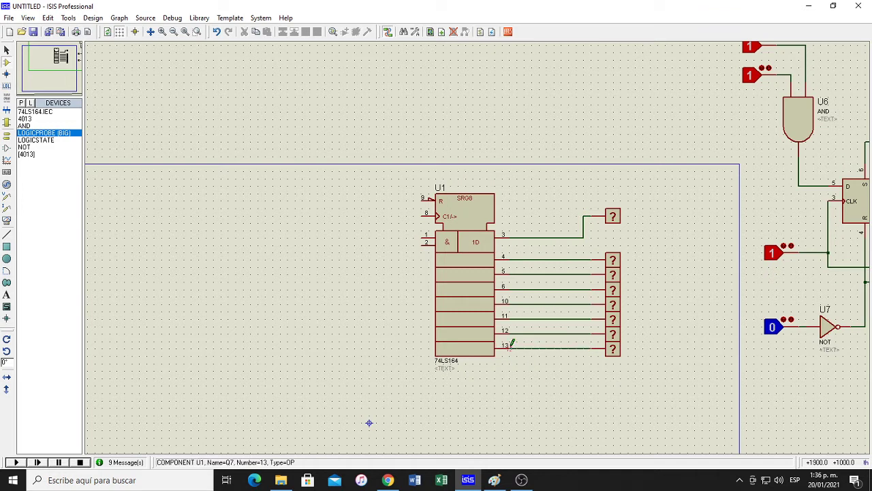
# - Place a logic state input beside the 74LS164 and wire it to clock pin 8
pyautogui.click(29, 140)
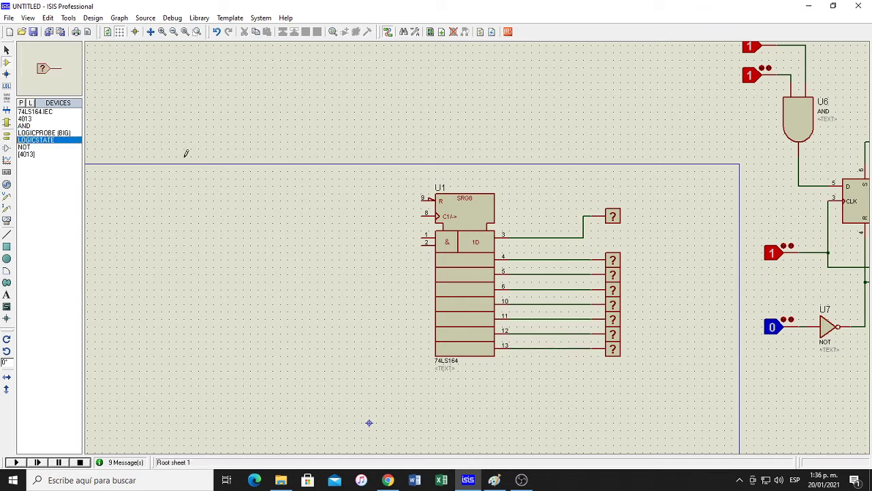
pyautogui.click(377, 216)
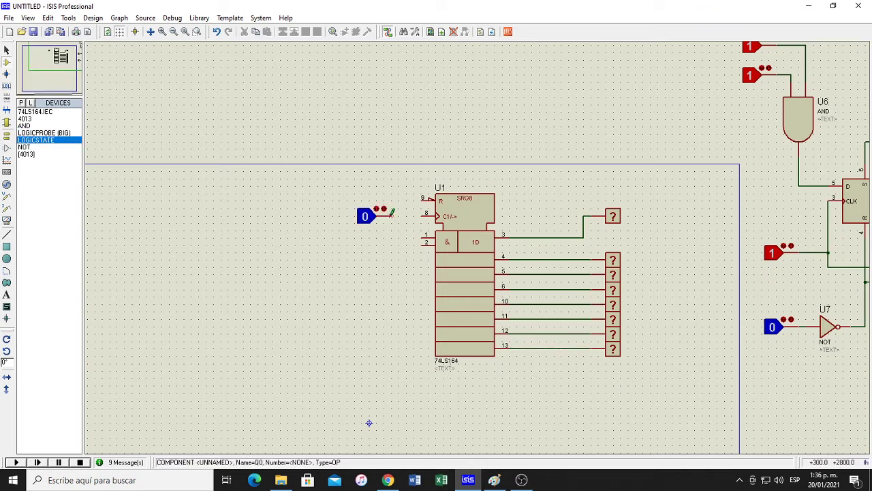
pyautogui.click(391, 216)
pyautogui.click(422, 216)
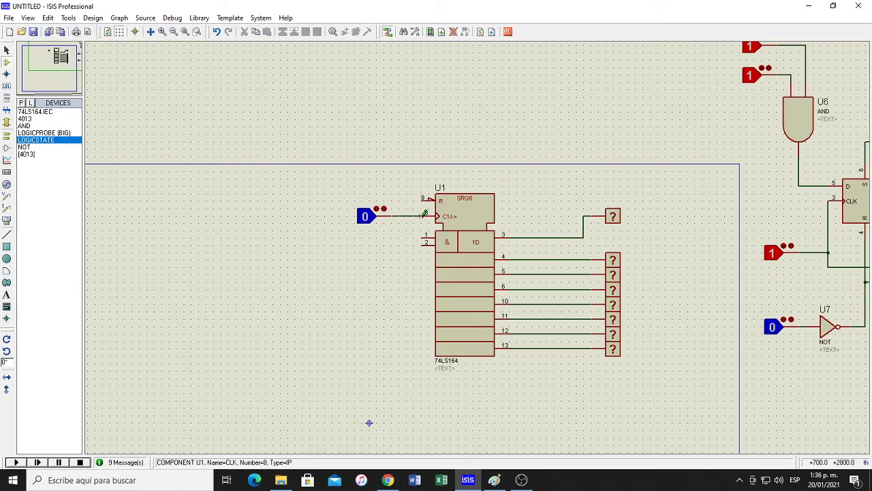
# - Add a logic state above the clock input and wire it to reset pin 9 of the 74LS164
pyautogui.click(359, 186)
pyautogui.click(386, 184)
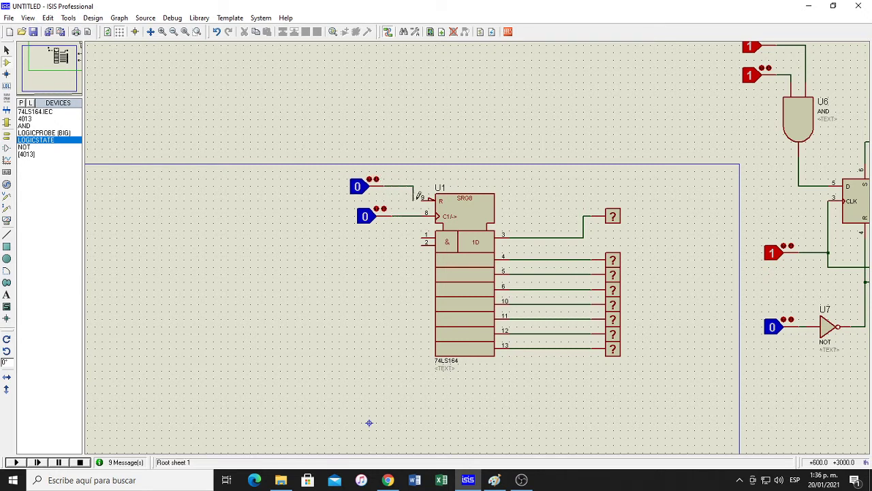
pyautogui.click(422, 198)
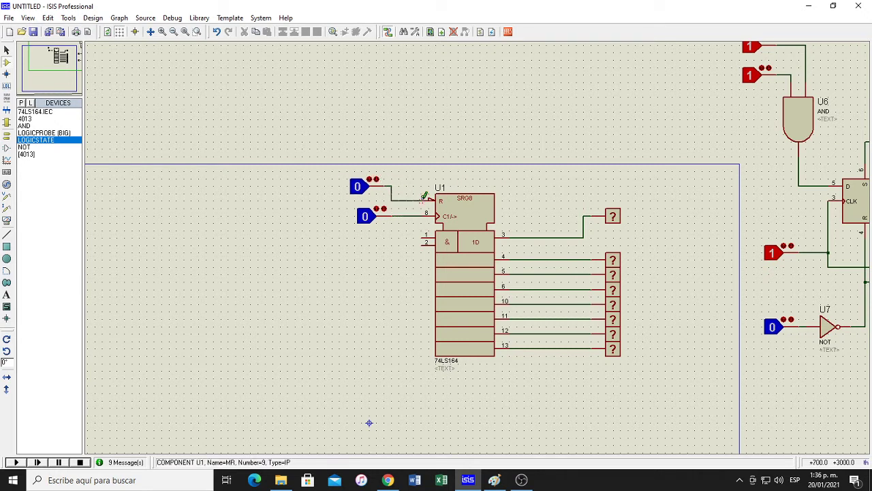
# - Place a logic state below the clock input, wire it to serial pin 2, and set it to 1
pyautogui.click(362, 266)
pyautogui.click(374, 272)
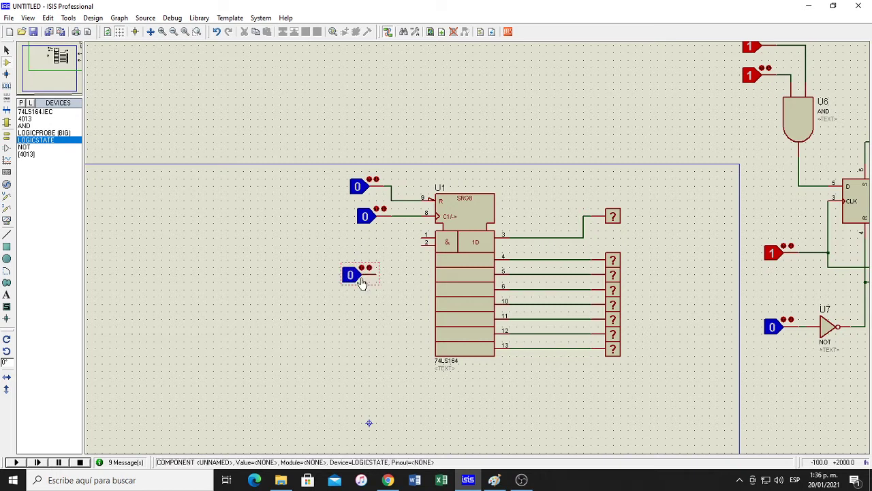
pyautogui.click(380, 271)
pyautogui.click(422, 242)
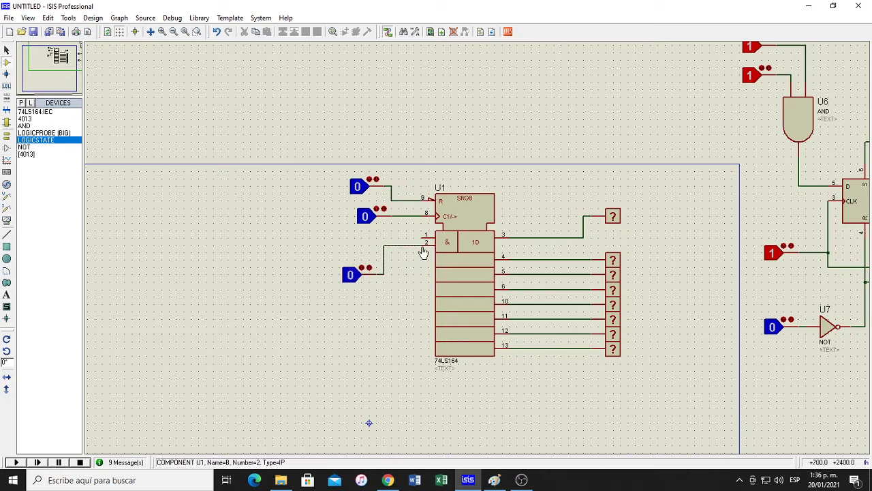
pyautogui.click(351, 276)
# - Place a logic state for the serial data and wire it to pin 1 of the 74LS164
pyautogui.click(343, 238)
pyautogui.click(344, 238)
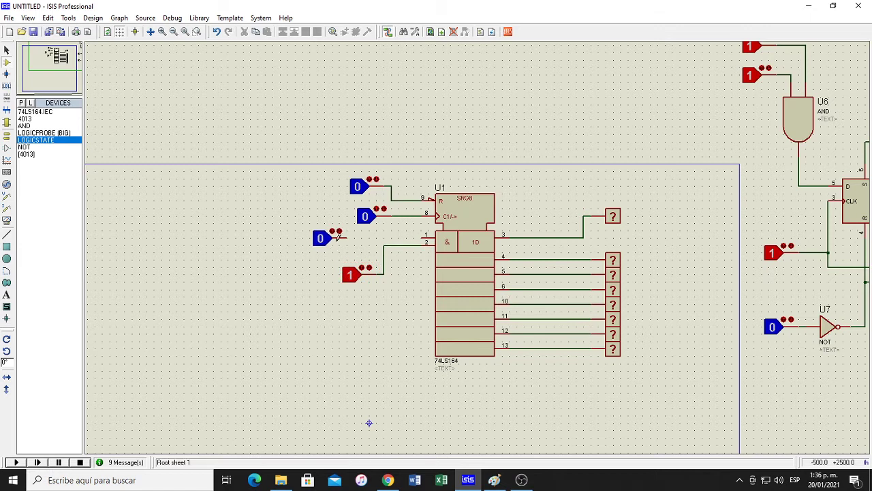
pyautogui.click(348, 237)
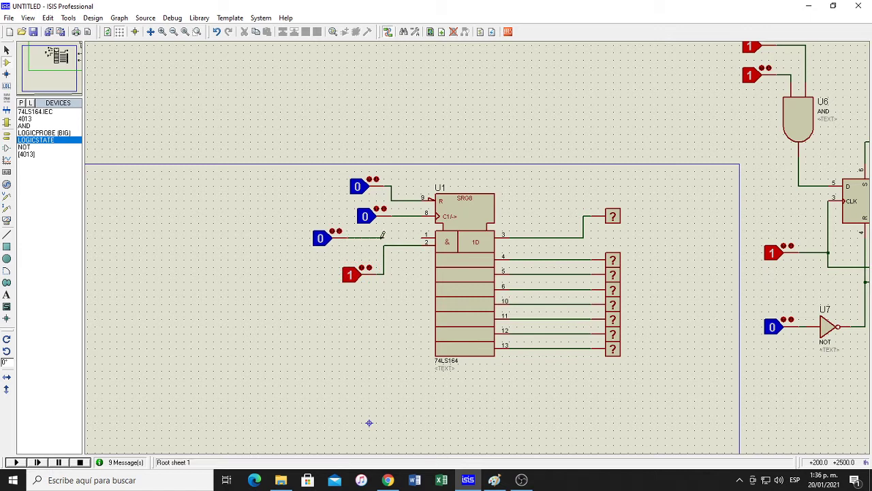
pyautogui.click(421, 237)
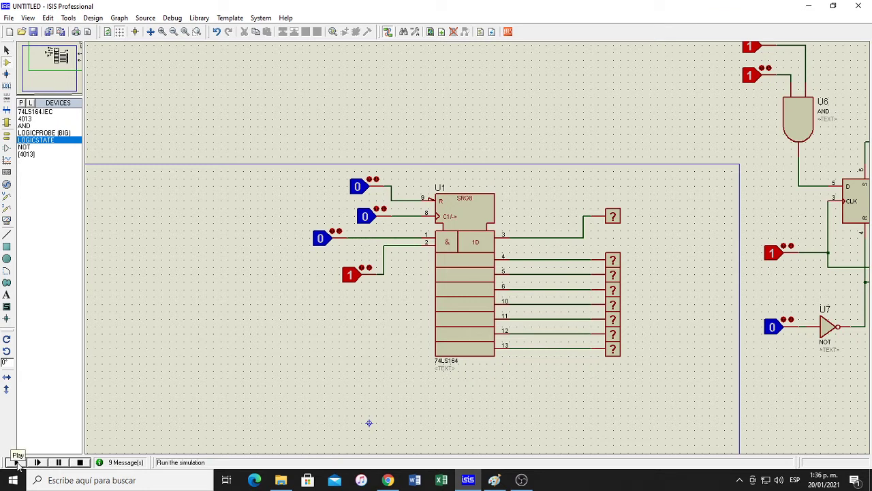
# - Run the simulation, set the pin 1 data input to 1, and pulse the clock repeatedly with reset held at 0
pyautogui.click(16, 462)
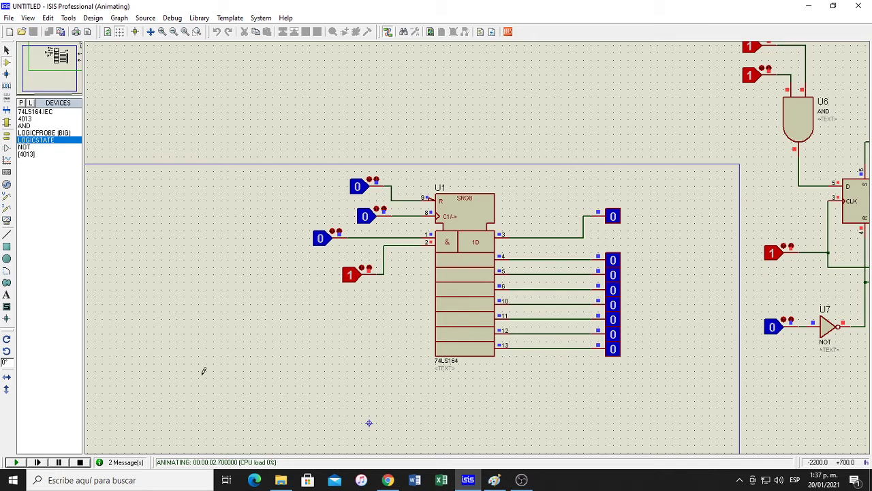
pyautogui.click(320, 240)
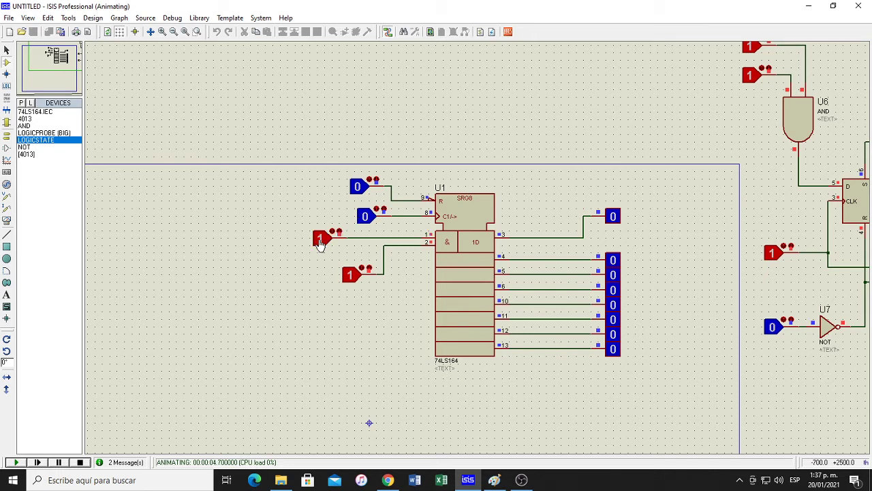
pyautogui.click(365, 217)
pyautogui.click(365, 218)
pyautogui.click(366, 218)
pyautogui.click(366, 218)
pyautogui.click(366, 220)
pyautogui.click(367, 220)
pyautogui.click(366, 219)
pyautogui.click(366, 218)
# - Set the reset input on pin 9 to 1 and clock the first 1 into the register with one full pulse
pyautogui.click(359, 188)
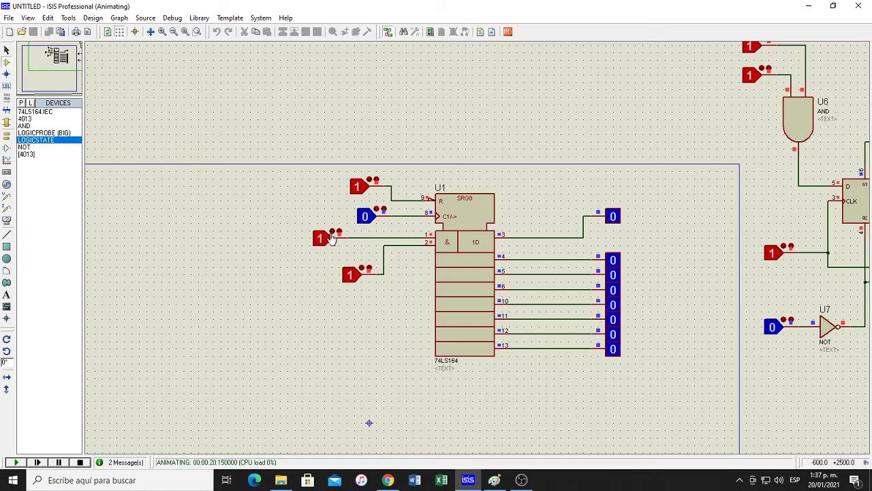
pyautogui.click(366, 218)
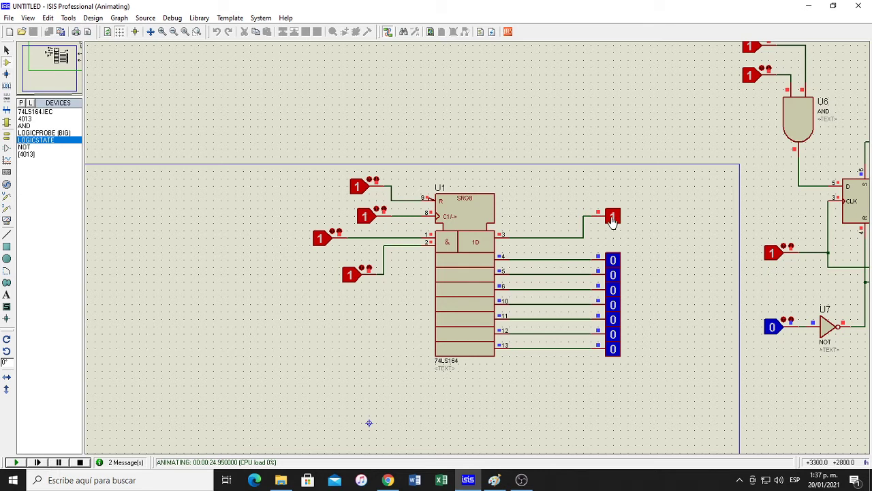
pyautogui.click(364, 217)
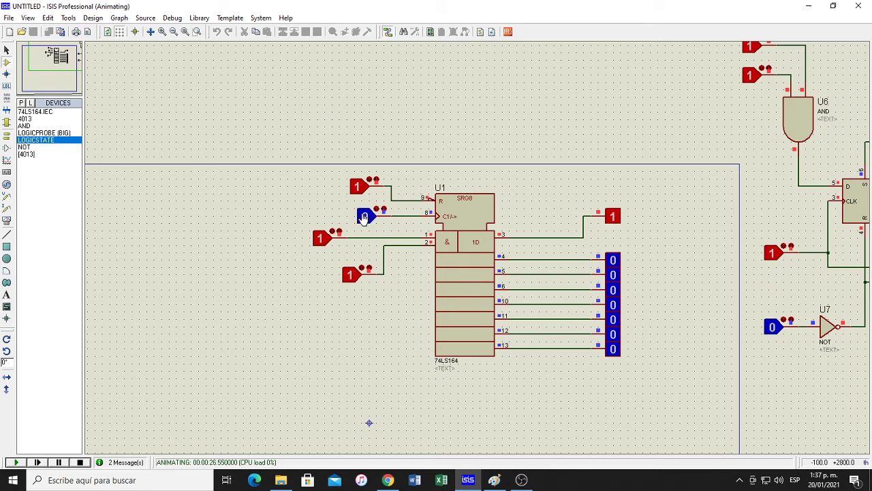
# - Shift a 0 followed by two 1s into the register through pin 1, pulsing the clock once per bit
pyautogui.click(323, 242)
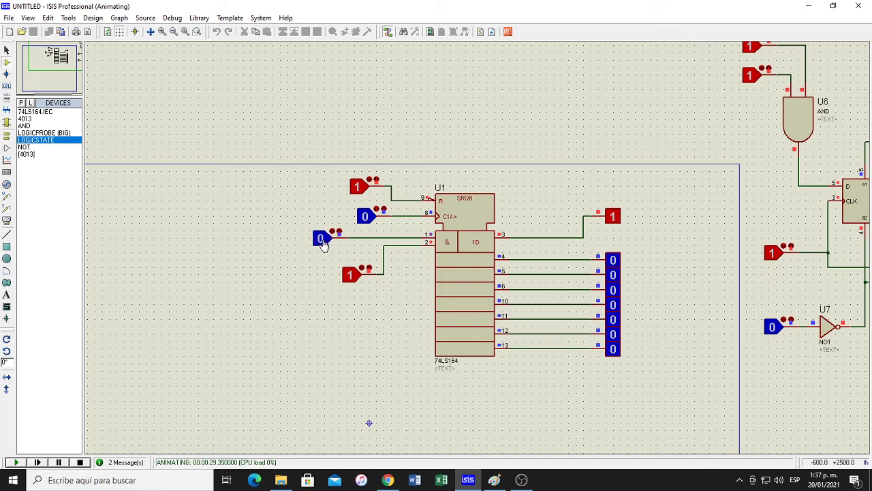
pyautogui.click(368, 224)
pyautogui.click(368, 224)
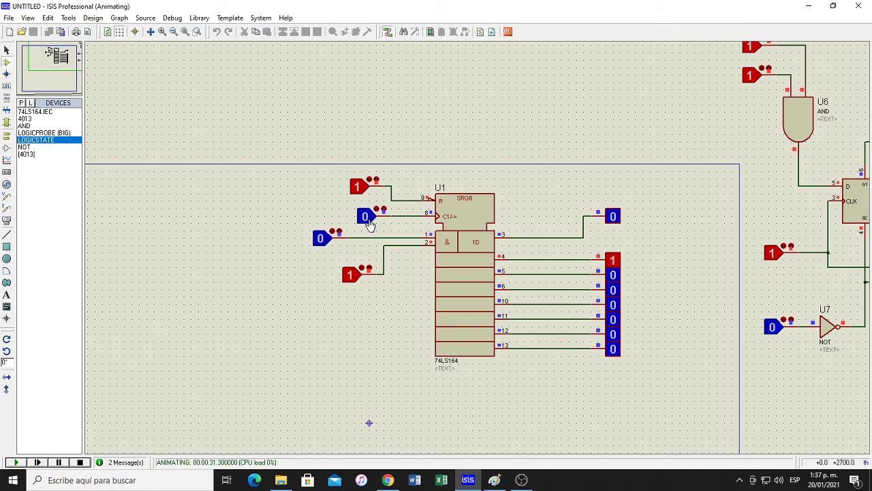
pyautogui.click(321, 241)
pyautogui.click(364, 223)
pyautogui.click(365, 224)
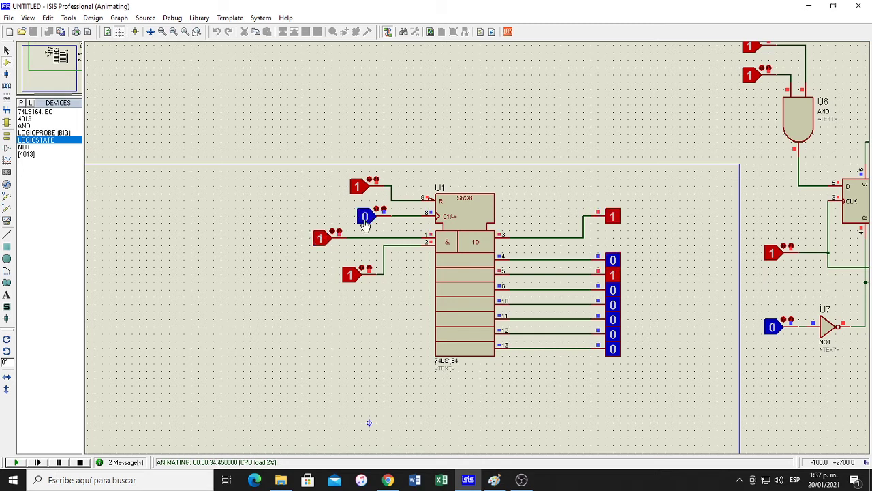
pyautogui.click(366, 218)
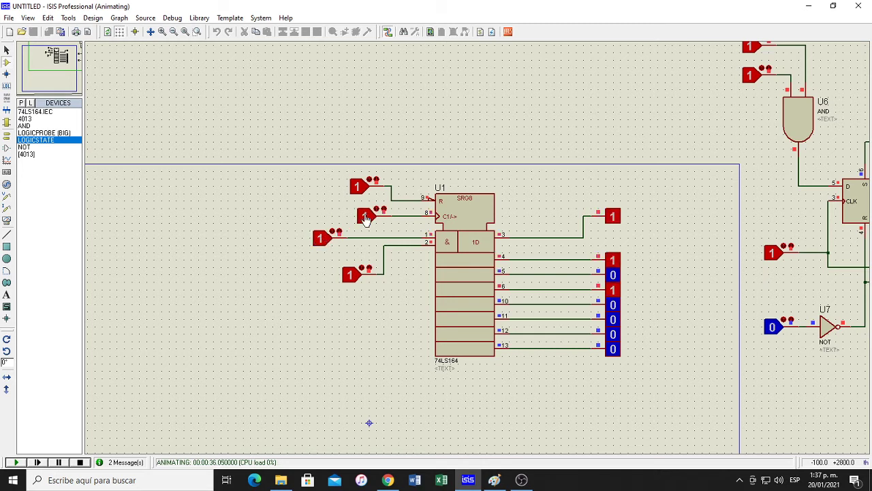
pyautogui.click(366, 218)
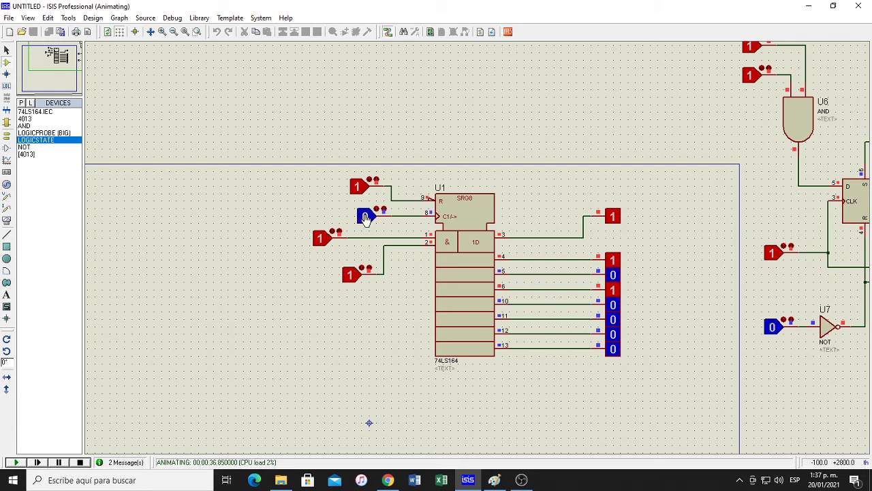
# - Set the pin 1 data input to 0 and shift in three 0s with three rising clock edges
pyautogui.click(323, 241)
pyautogui.click(365, 218)
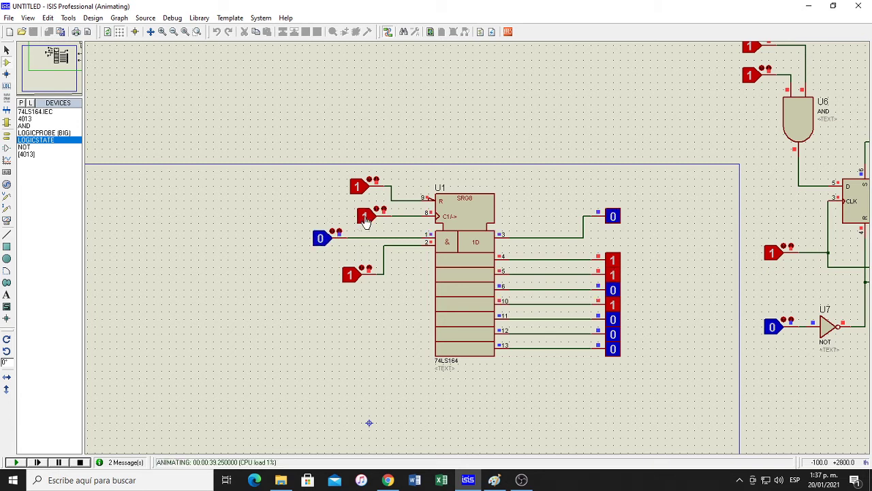
pyautogui.click(366, 218)
pyautogui.click(365, 218)
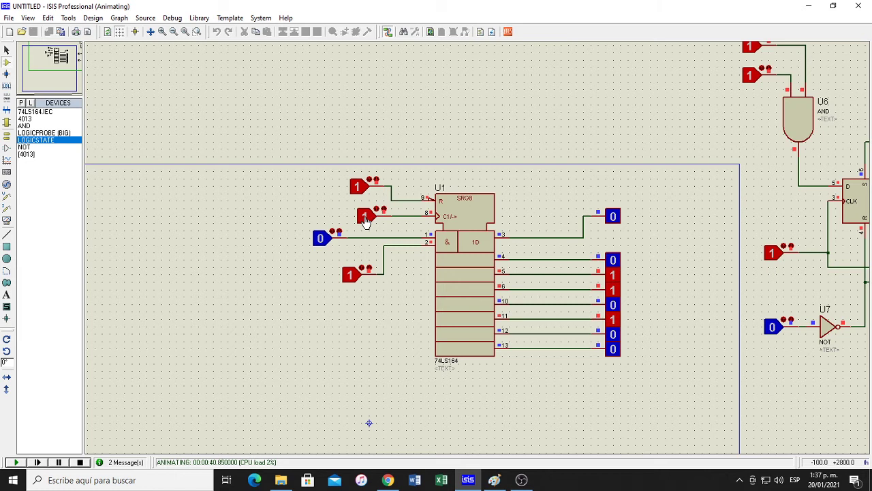
pyautogui.click(365, 218)
pyautogui.click(365, 218)
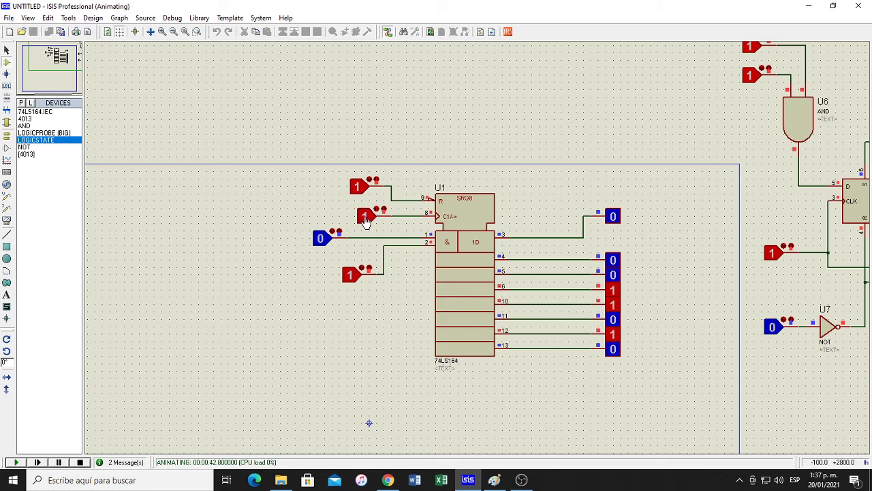
# - Set the pin 1 data input to 1, clock in this last bit, and switch to the 74ls164 drawing in Paint for comparison
pyautogui.click(321, 237)
pyautogui.click(366, 218)
pyautogui.click(366, 218)
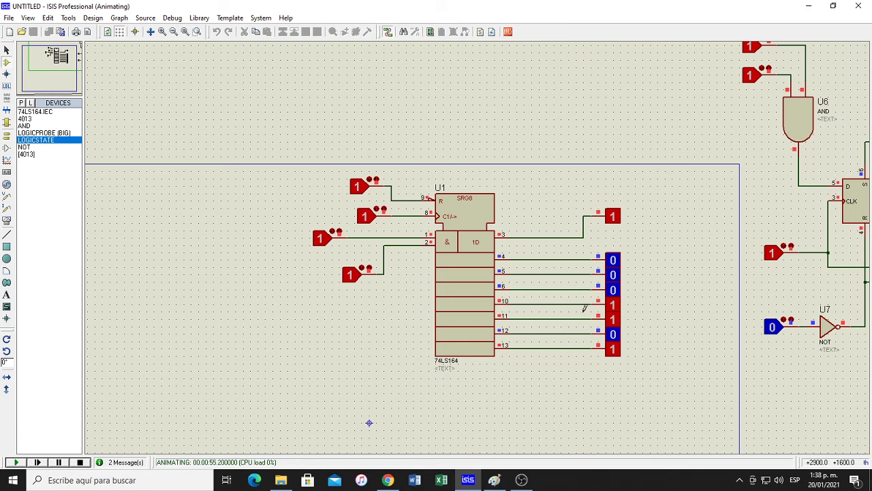
pyautogui.click(494, 479)
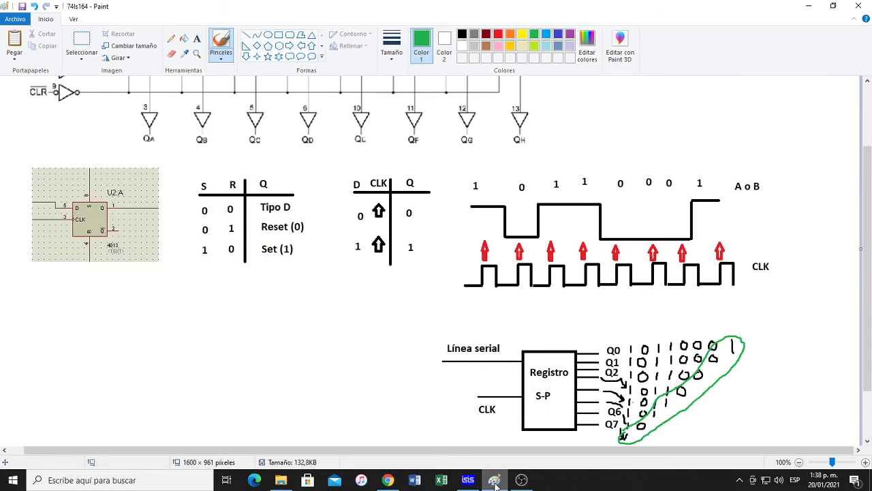